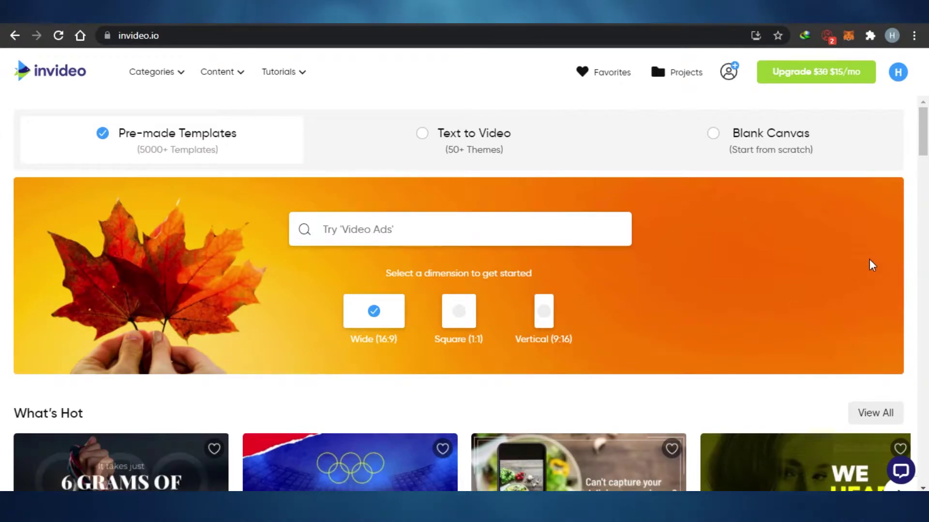
# Look through the InVideo home page's template options and What's Hot section
pyautogui.moveTo(924, 140)
pyautogui.mouseDown()
pyautogui.moveTo(923, 216)
pyautogui.moveTo(927, 144)
pyautogui.mouseUp()
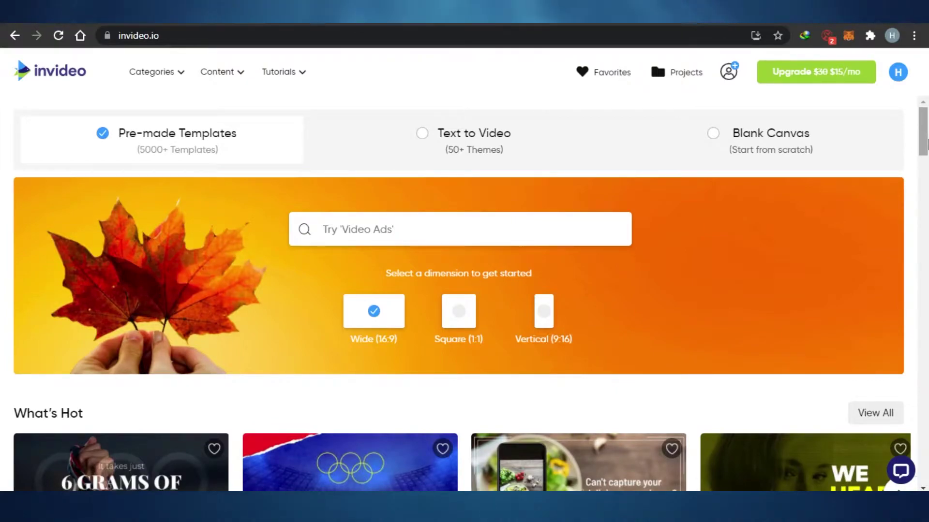
pyautogui.moveTo(927, 143); pyautogui.dragTo(927, 211)
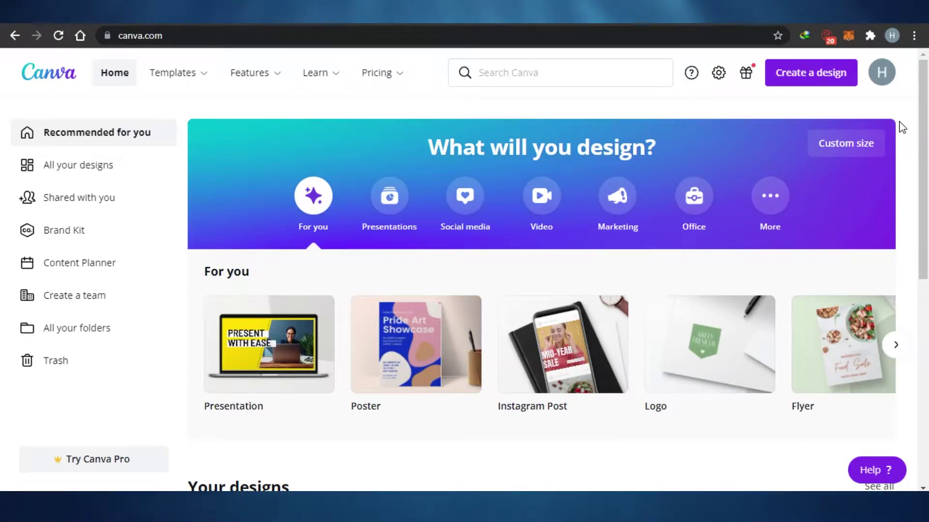
# Show the Video design types on the Canva home page and look through the page below them
pyautogui.click(541, 203)
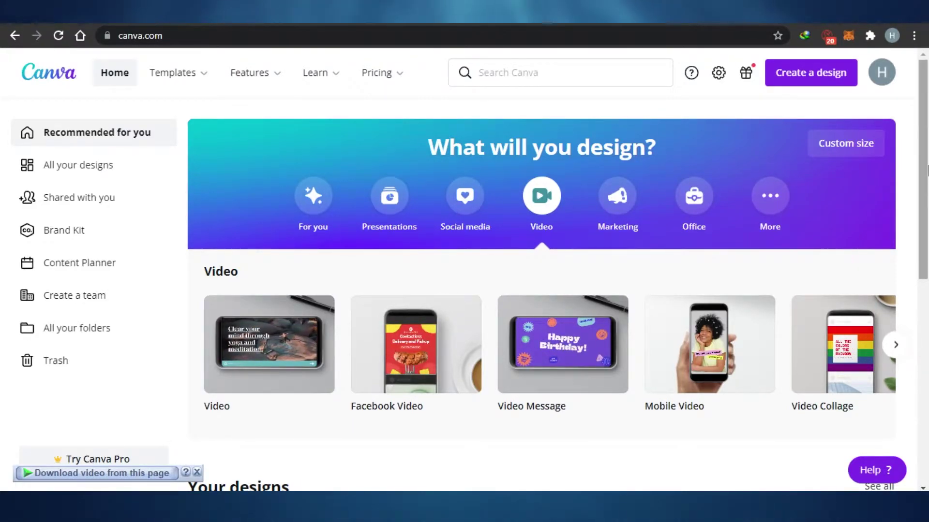
pyautogui.click(927, 363)
pyautogui.moveTo(926, 363); pyautogui.dragTo(926, 208)
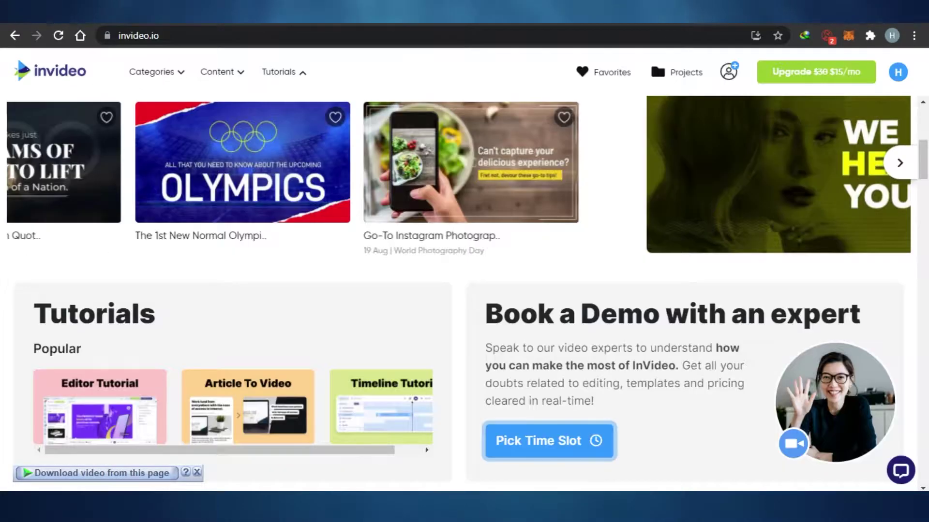
# Browse InVideo's home page down to the Intros and Logo Reveals templates, and compare it with Canva's video design types
pyautogui.moveTo(923, 160); pyautogui.dragTo(926, 124)
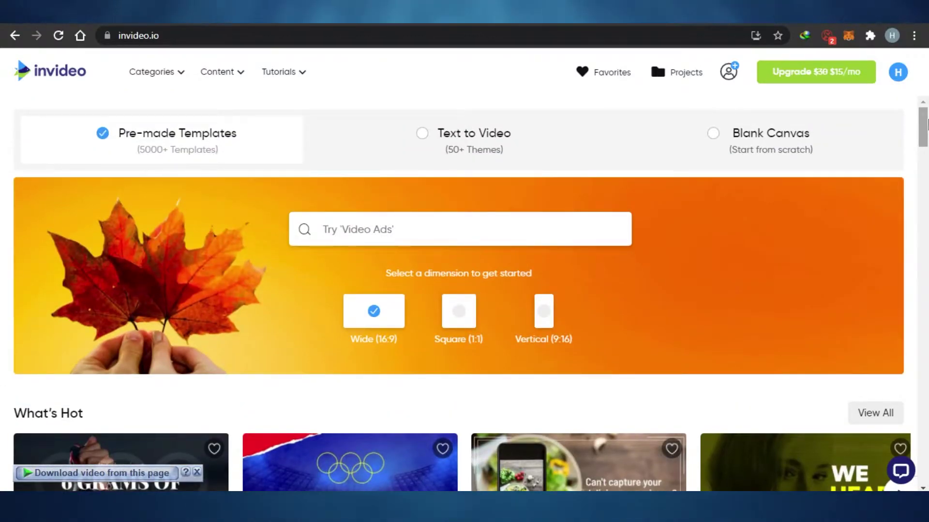
pyautogui.moveTo(926, 124); pyautogui.dragTo(926, 240)
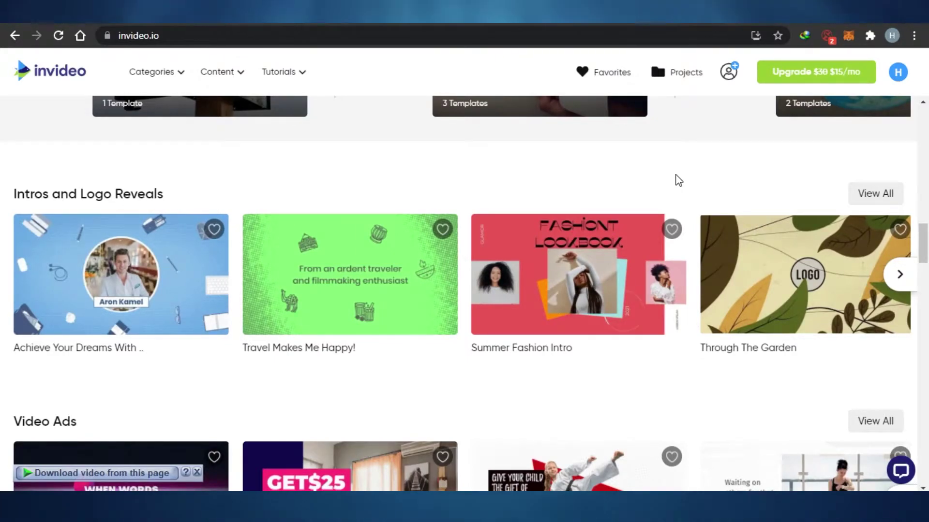
pyautogui.moveTo(925, 248); pyautogui.dragTo(925, 129)
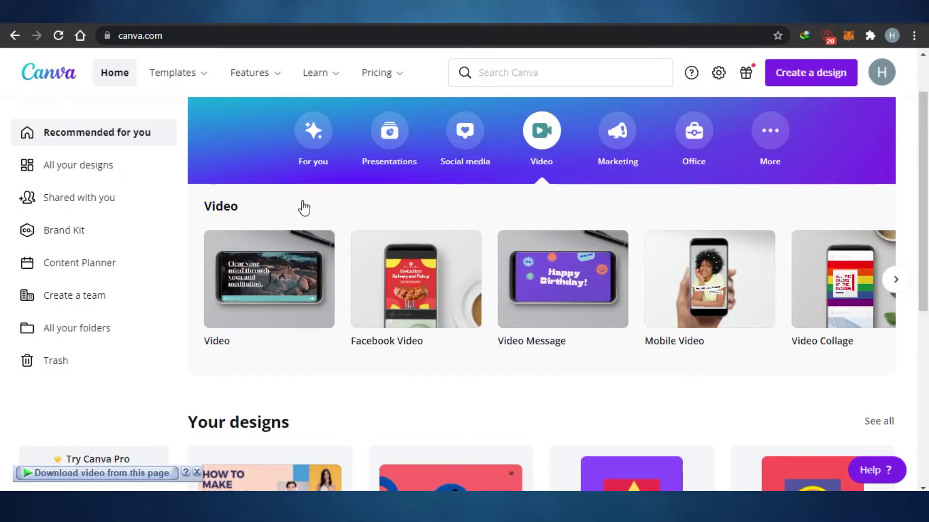
pyautogui.moveTo(926, 151); pyautogui.dragTo(928, 111)
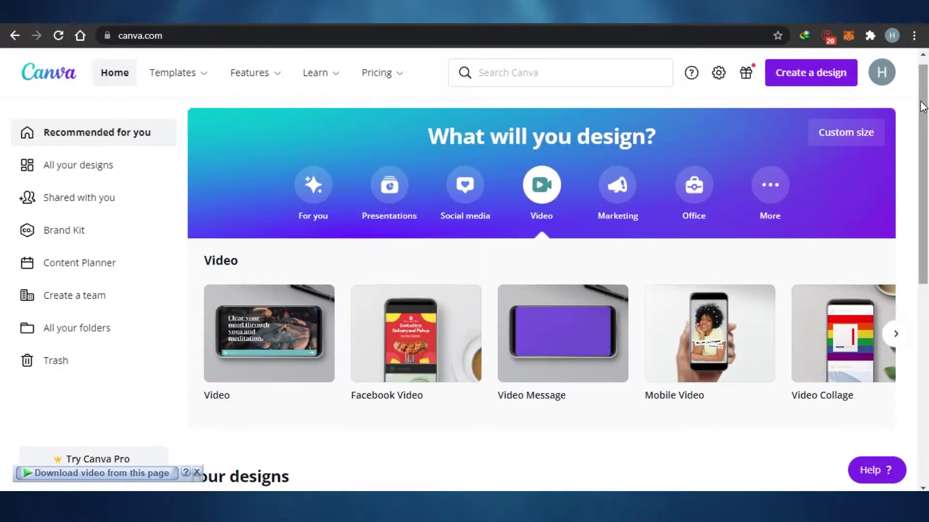
# Switch to the InVideo pricing page and review the Free, Business and Unlimited yearly plans
pyautogui.click(360, 19)
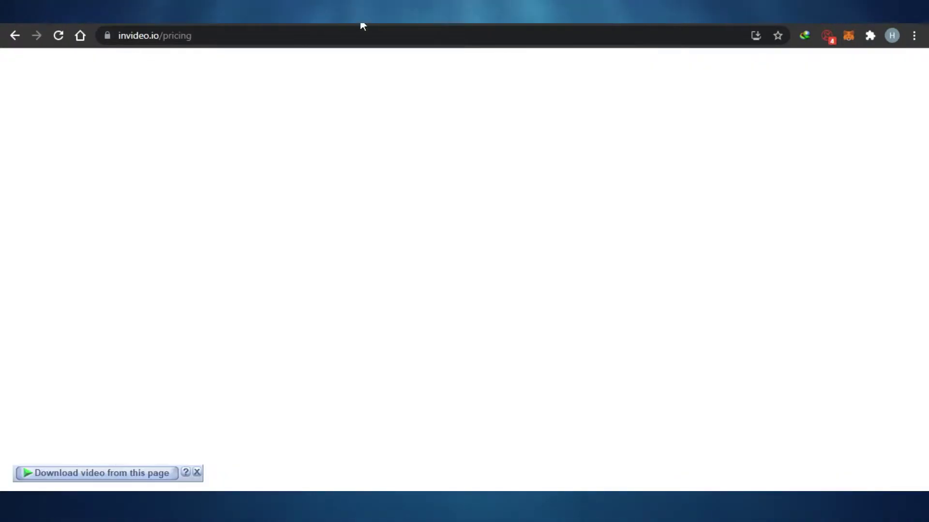
pyautogui.moveTo(926, 102); pyautogui.dragTo(926, 75)
pyautogui.scroll(-5, 442, 111)
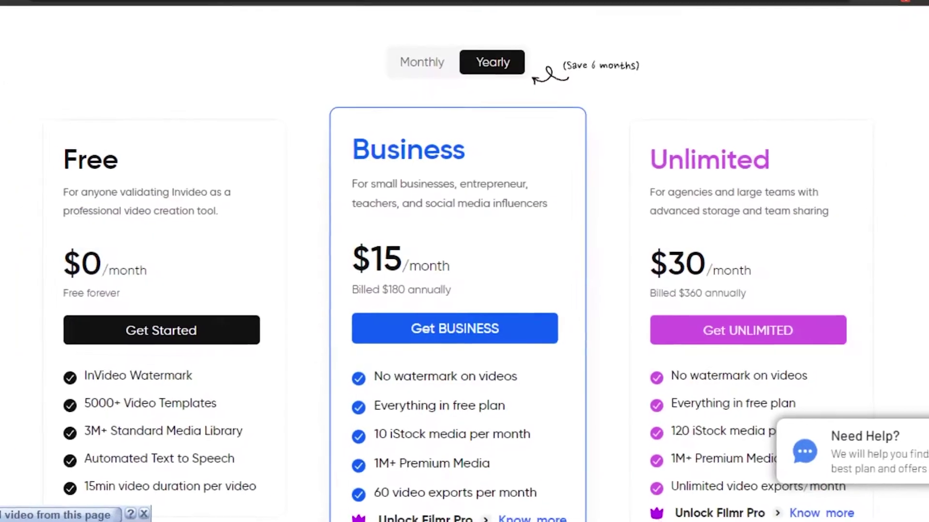
pyautogui.scroll(1, 925, 104)
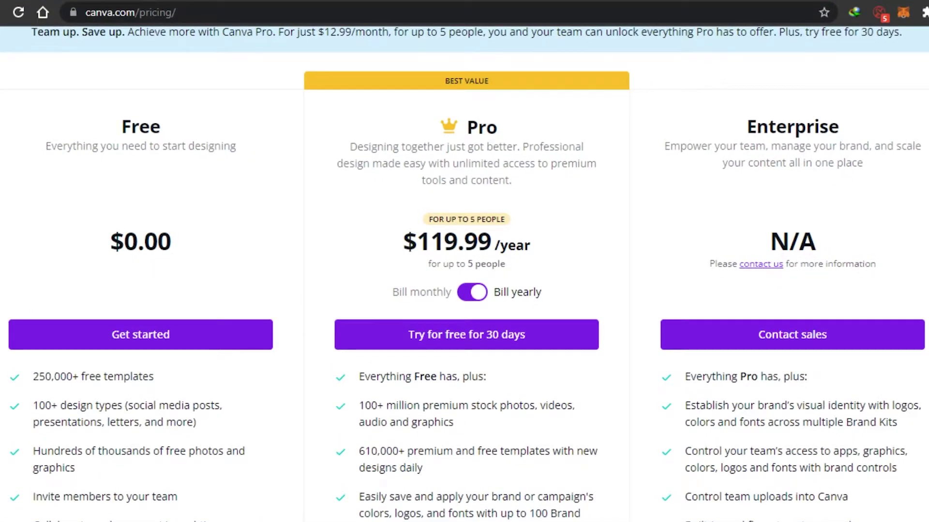
# Examine the prices and included features of the Free, Pro and Enterprise plans on Canva's pricing page
pyautogui.scroll(-3, 417, 135)
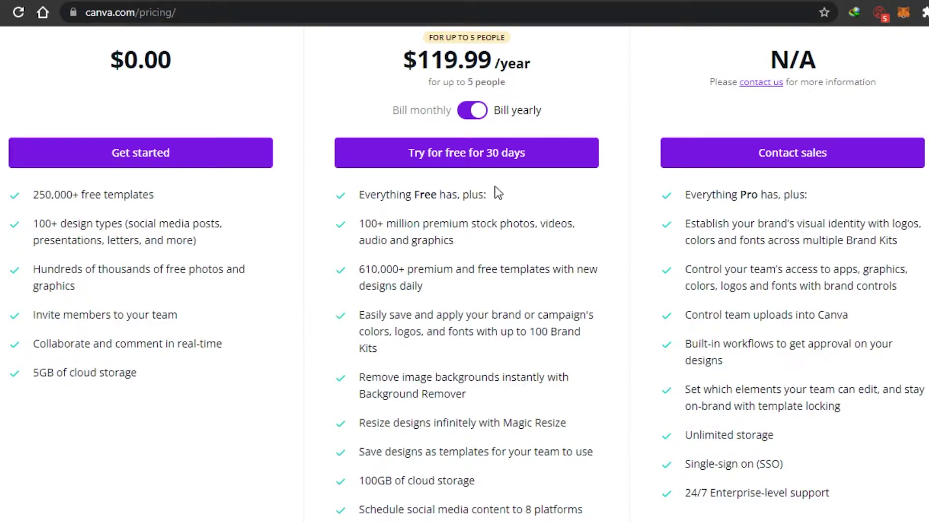
pyautogui.scroll(4, 811, 156)
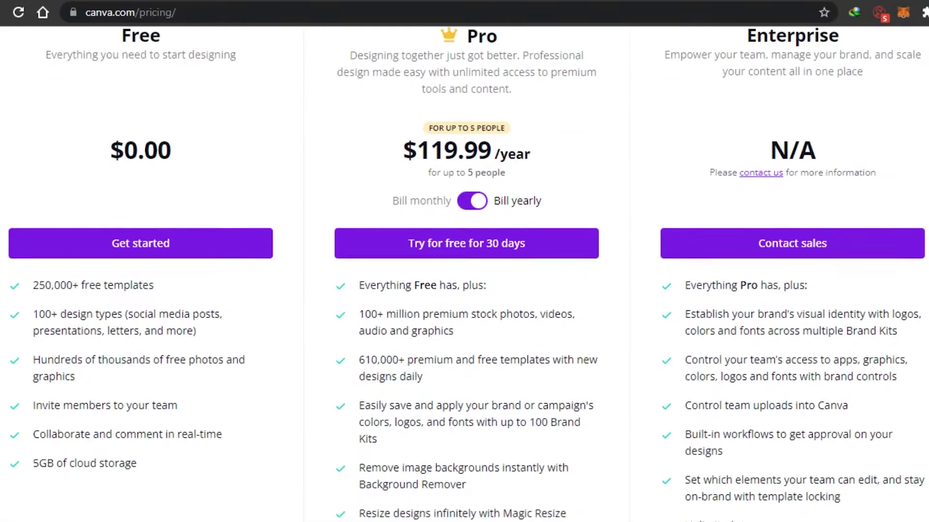
pyautogui.scroll(-1, 467, 275)
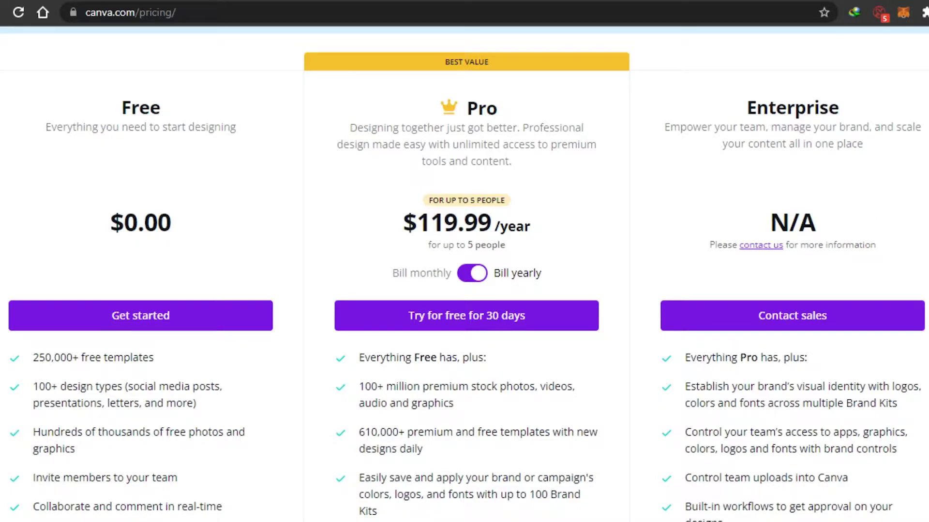
pyautogui.scroll(-1, 720, 90)
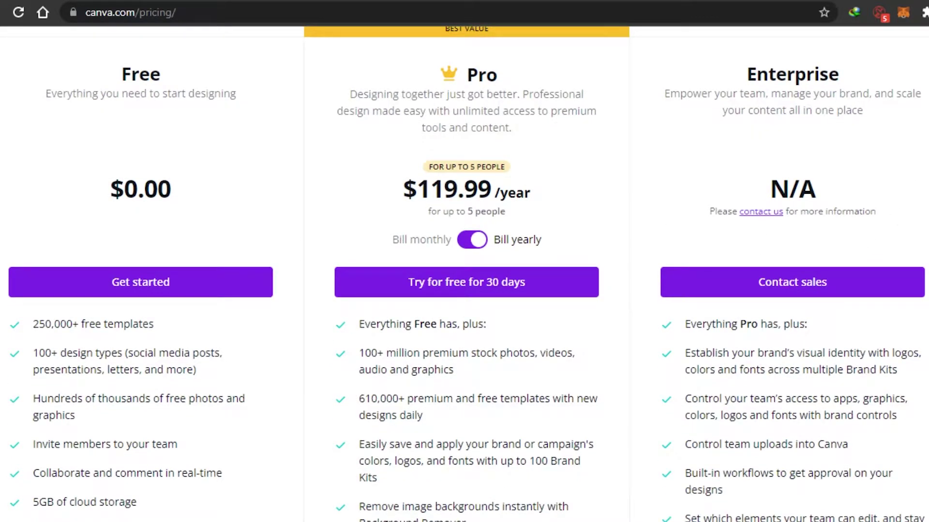
pyautogui.scroll(-12, 464, 274)
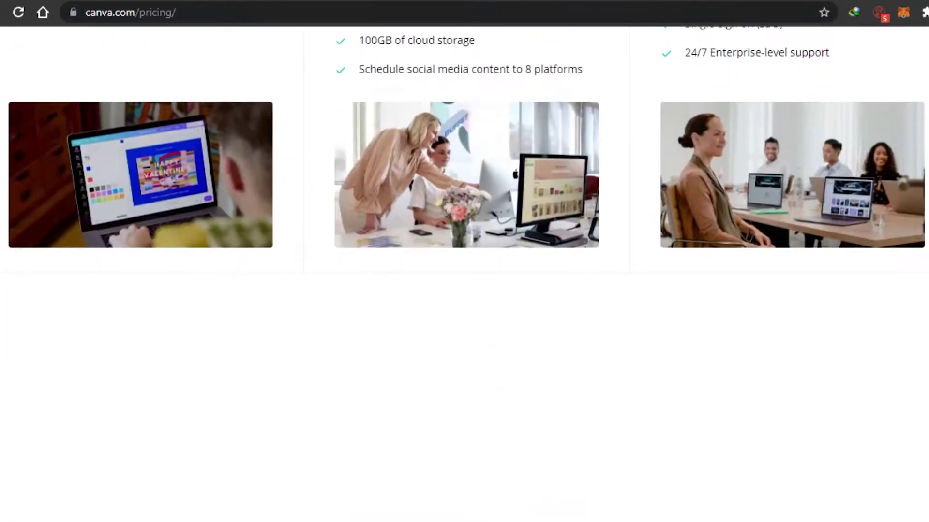
pyautogui.scroll(9, 465, 274)
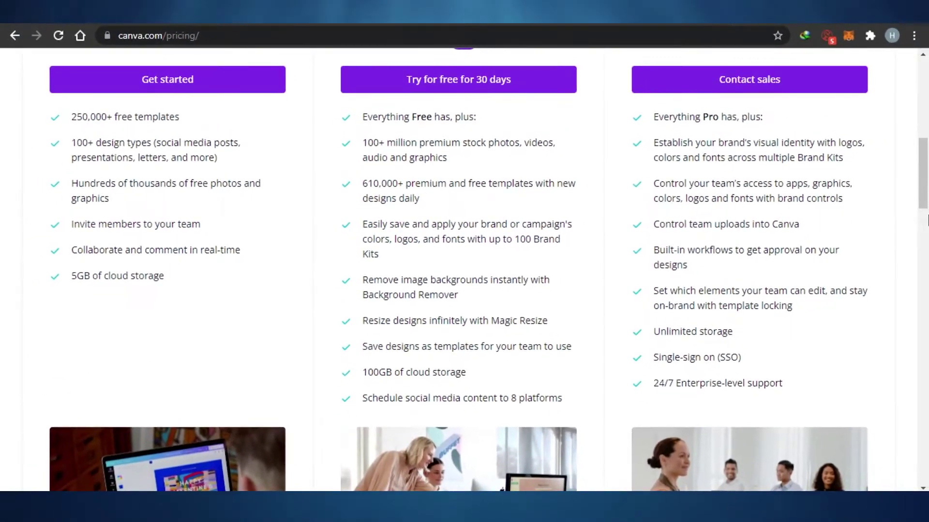
pyautogui.scroll(2, 928, 208)
pyautogui.scroll(-1, 927, 201)
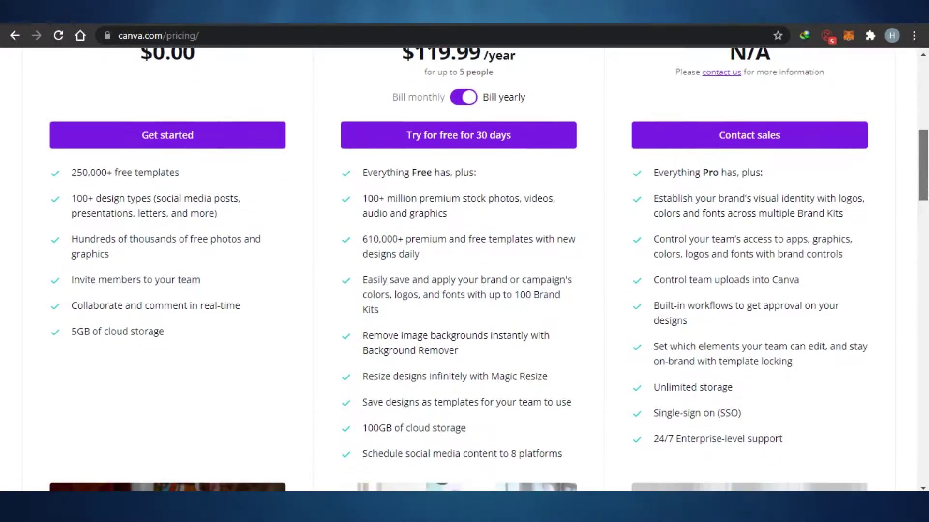
pyautogui.scroll(-1, 927, 196)
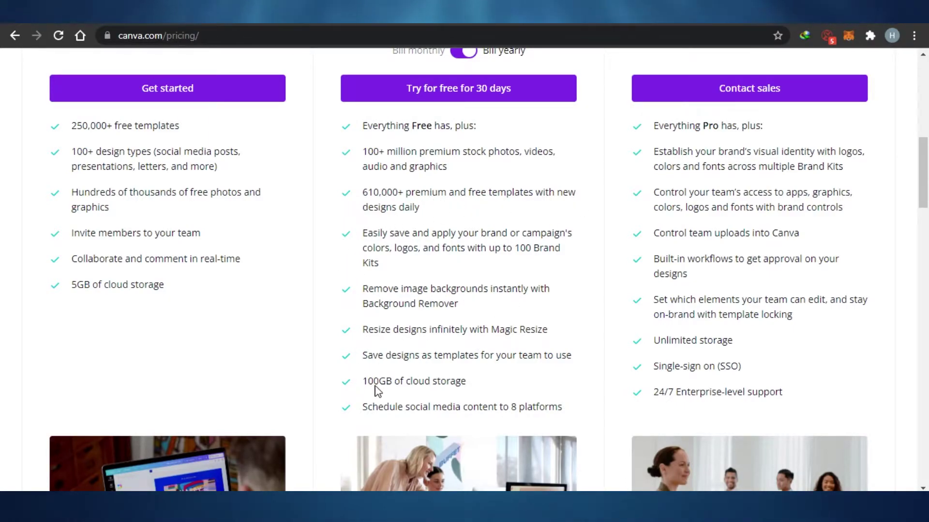
pyautogui.scroll(3, 924, 155)
pyautogui.moveTo(927, 169)
pyautogui.mouseDown()
pyautogui.moveTo(927, 233)
pyautogui.moveTo(927, 113)
pyautogui.moveTo(927, 165)
pyautogui.mouseUp()
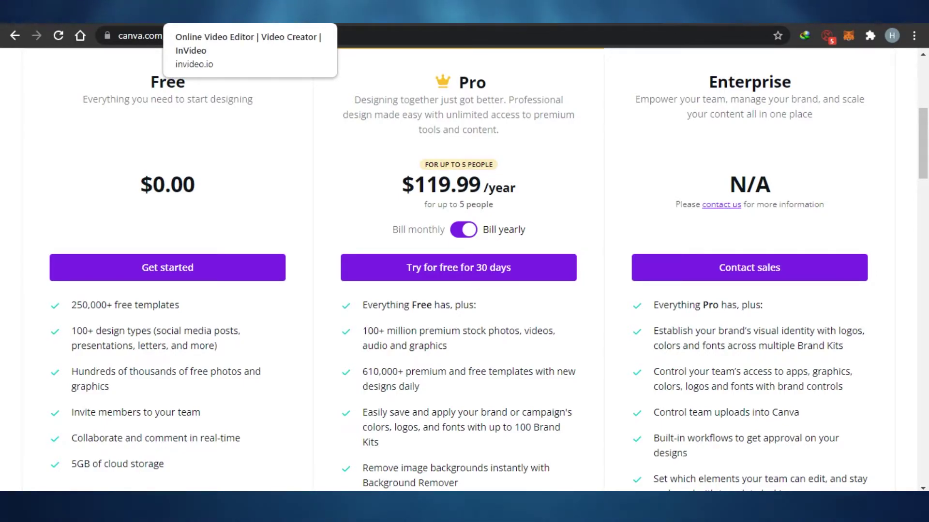
# Switch to the InVideo home page and browse its templates, previewing the Unknown Beer Facts one under Recently Added
pyautogui.click(218, 11)
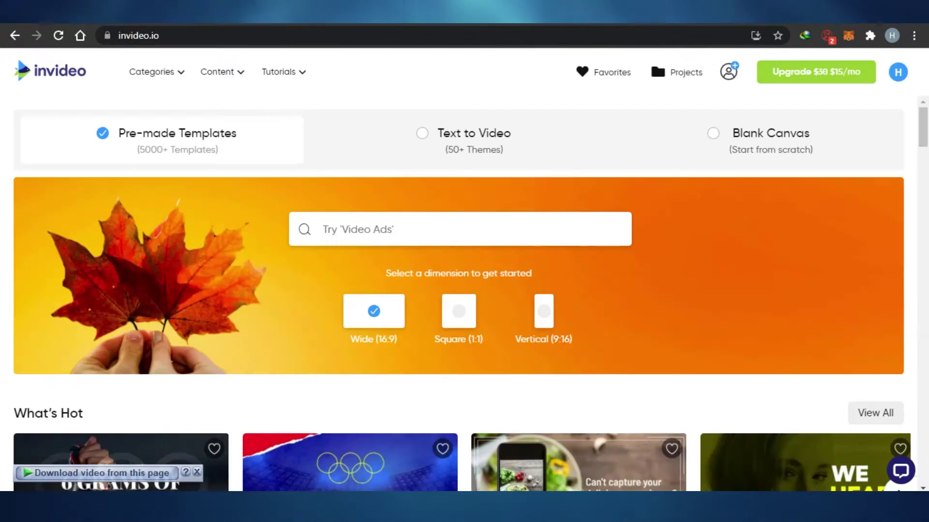
pyautogui.moveTo(145, 94)
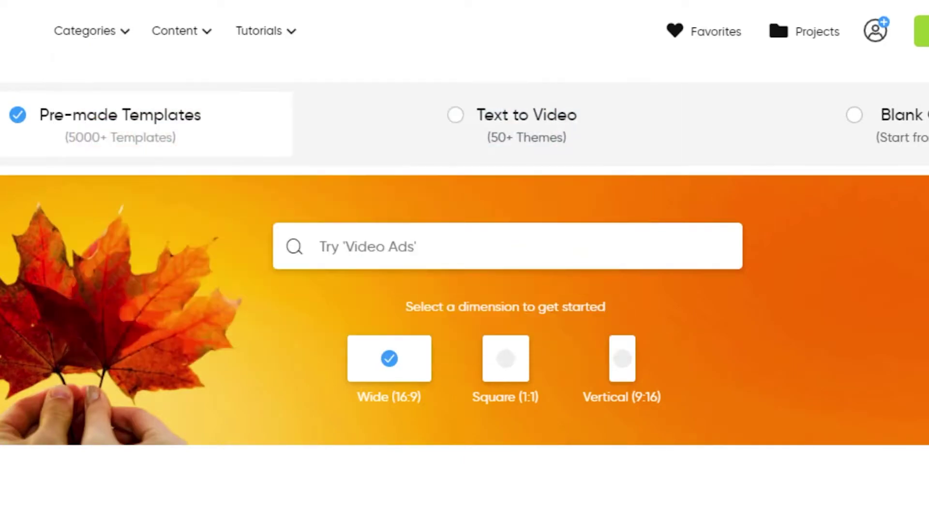
pyautogui.scroll(-5, 464, 291)
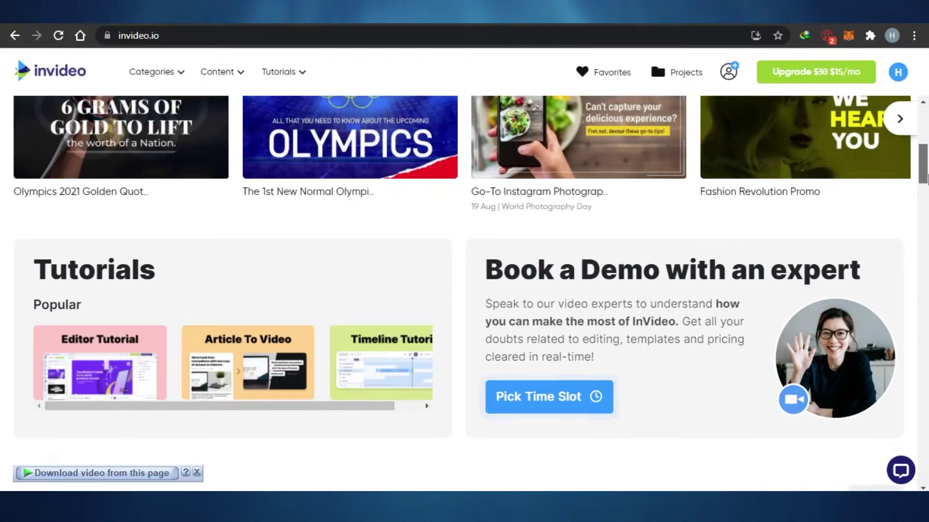
pyautogui.scroll(-8, 215, 229)
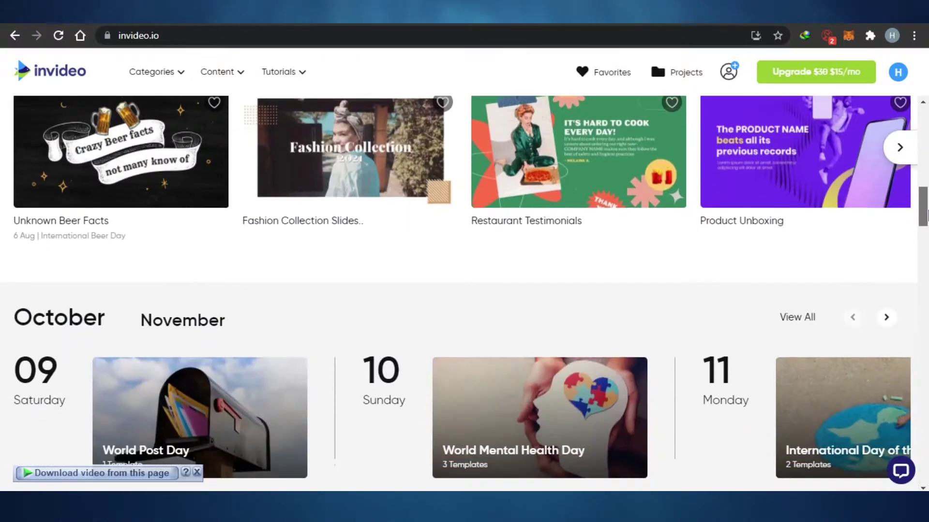
pyautogui.scroll(2, 215, 229)
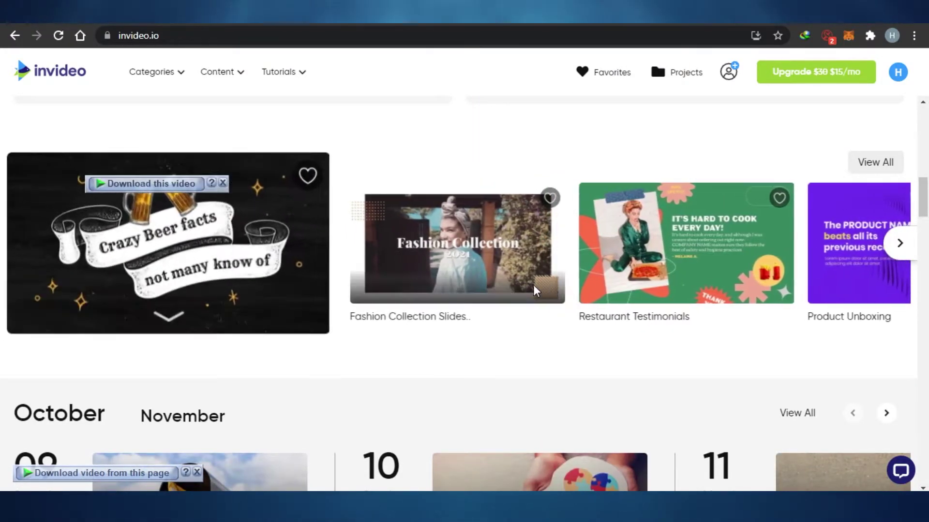
pyautogui.moveTo(191, 237)
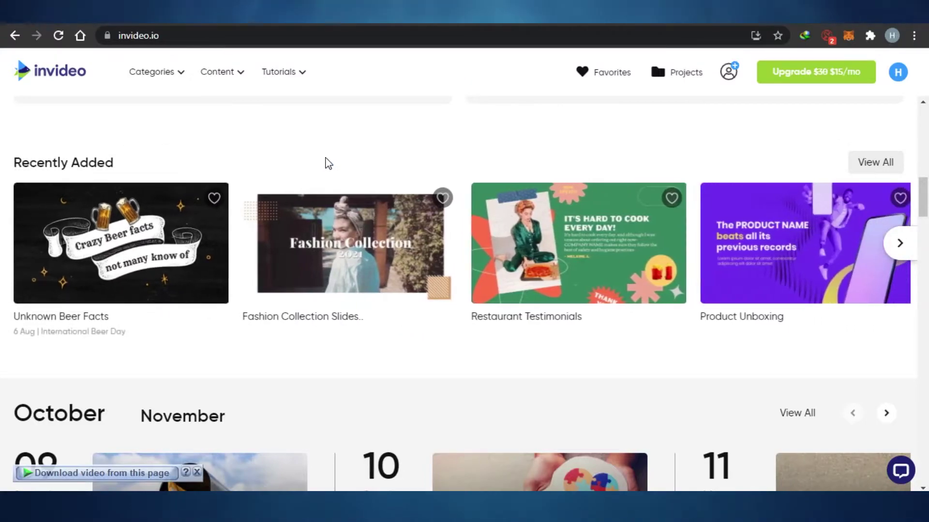
# Open the Fashion Revolution Promo template's preview and dismiss the browser's video download overlay
pyautogui.click(661, 274)
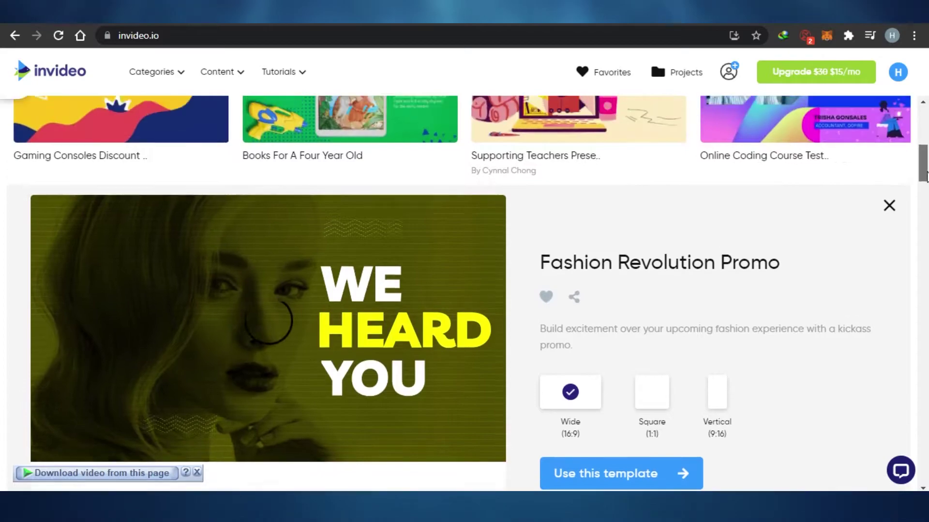
pyautogui.scroll(1, 926, 179)
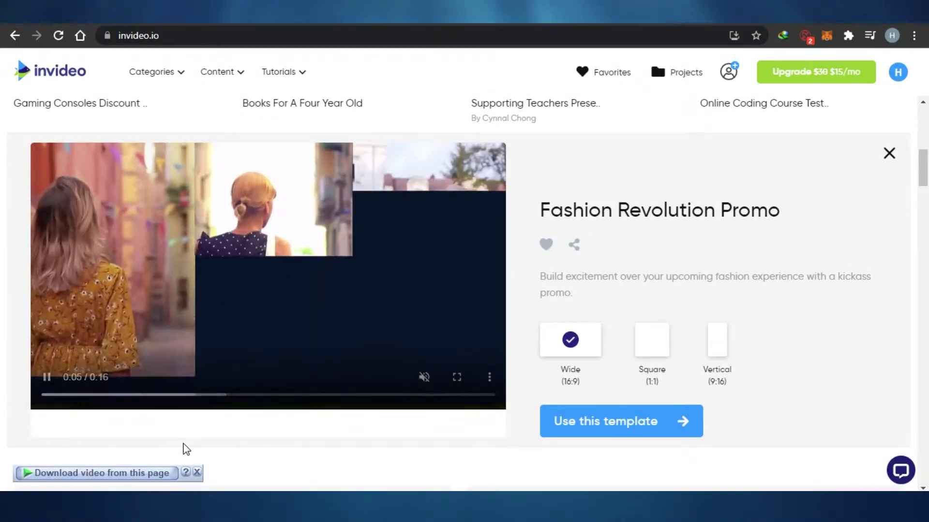
pyautogui.click(196, 471)
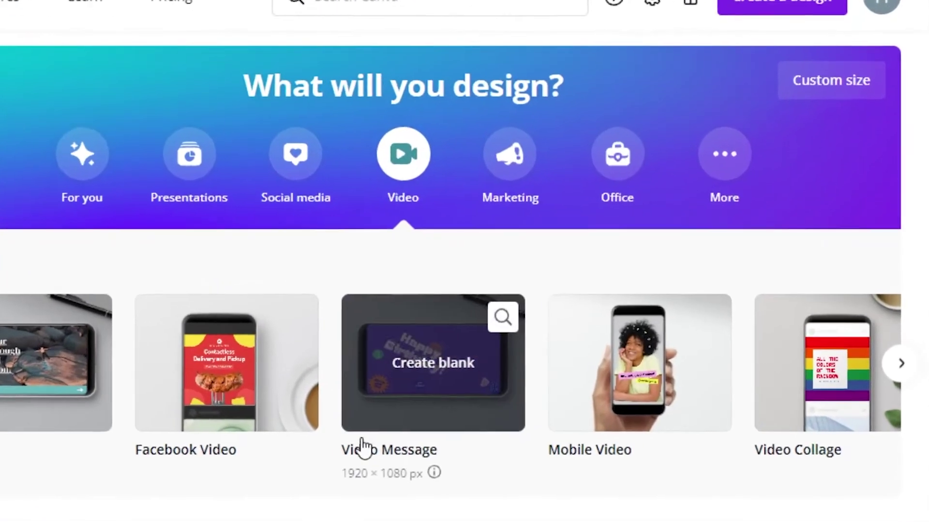
# Create a Canva Video Message design from the opening page of the Camping Back to School Student Intro template, dismissing the download overlays
pyautogui.click(471, 365)
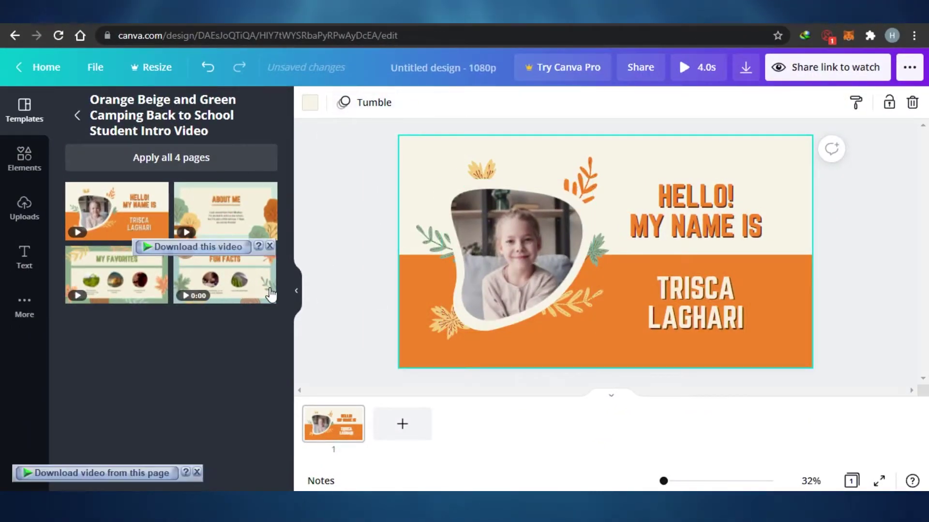
pyautogui.click(269, 245)
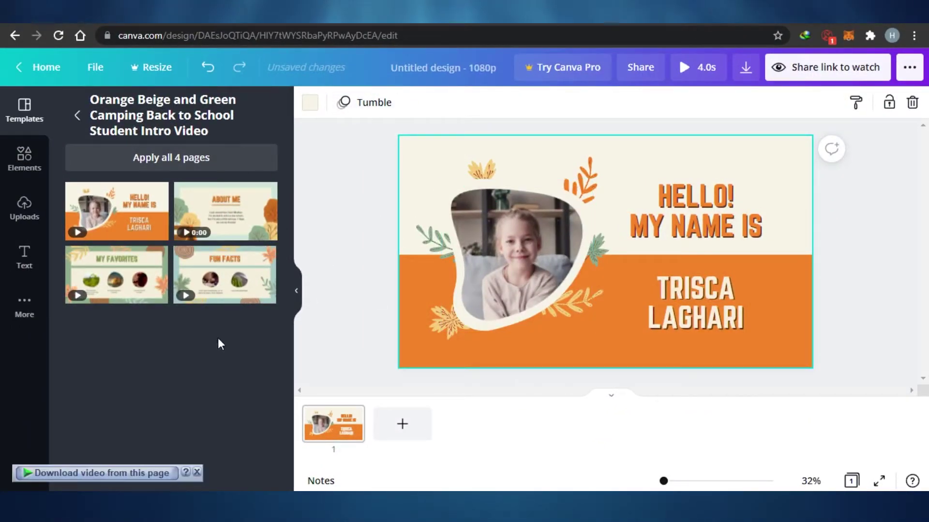
pyautogui.click(198, 473)
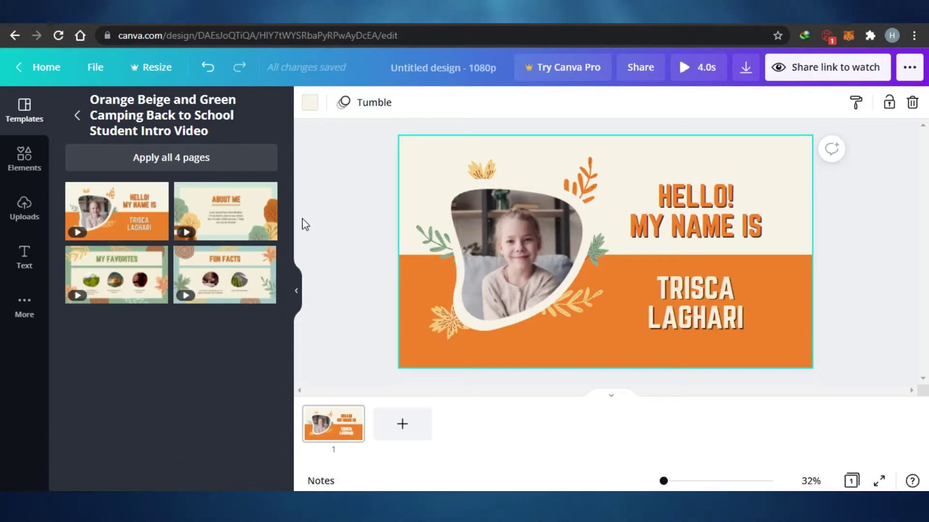
# Try the template's About Me layout on the first page, and add a blank second page to the design
pyautogui.moveTo(271, 277)
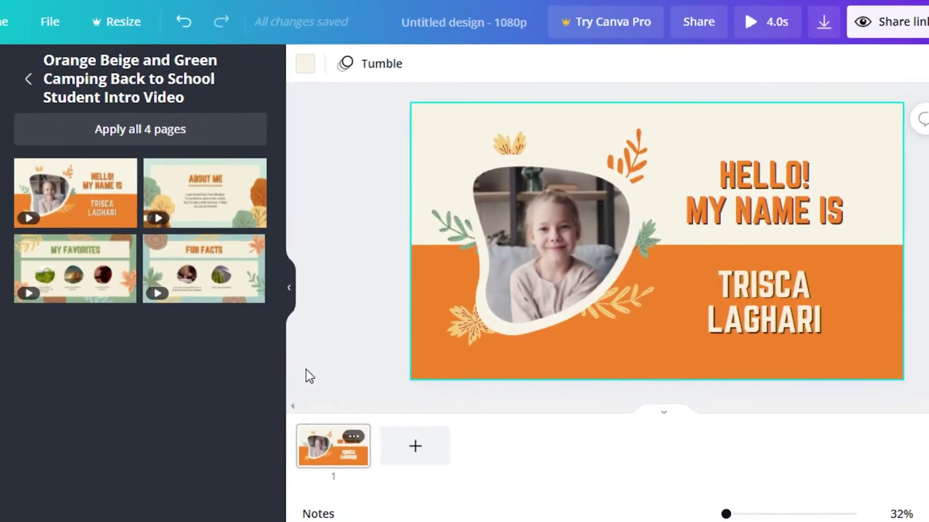
pyautogui.click(207, 208)
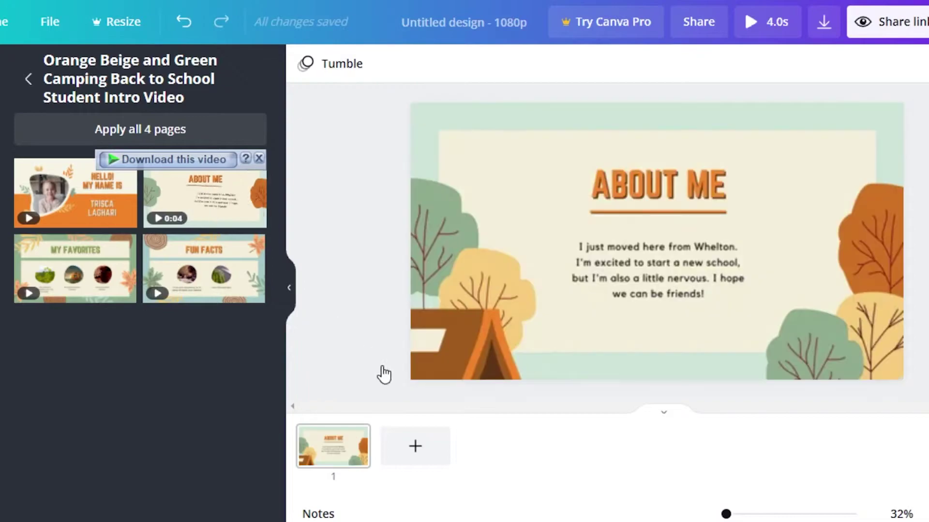
pyautogui.click(425, 454)
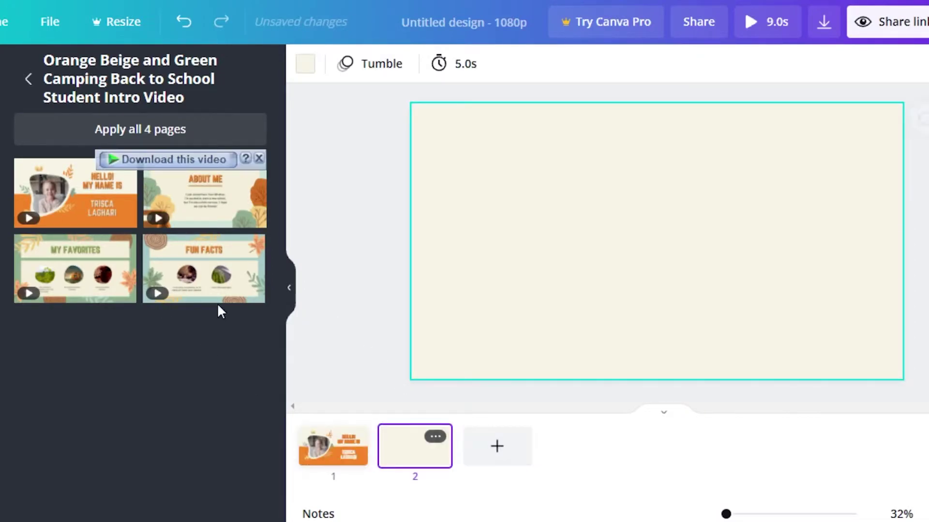
# Apply the About Me layout to the second page, and try My Favorites on the first page before restoring its Hello layout
pyautogui.click(197, 218)
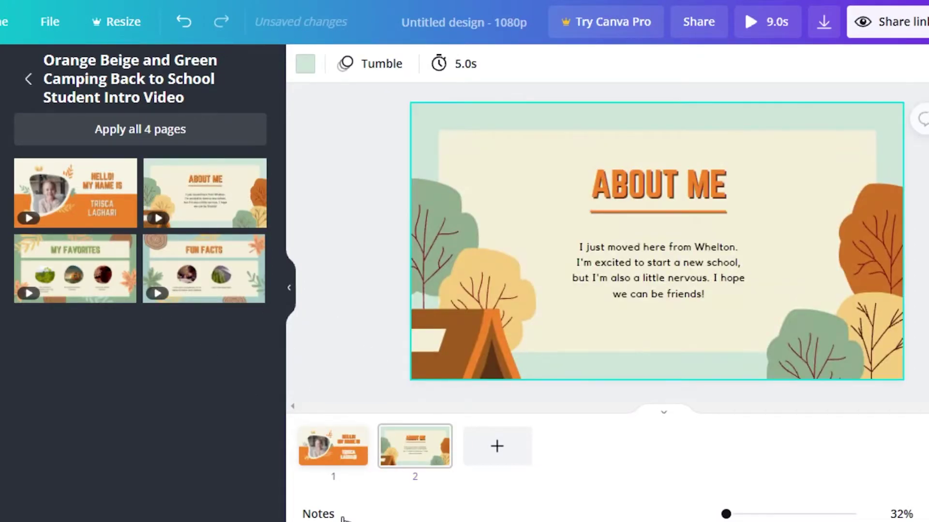
pyautogui.click(330, 448)
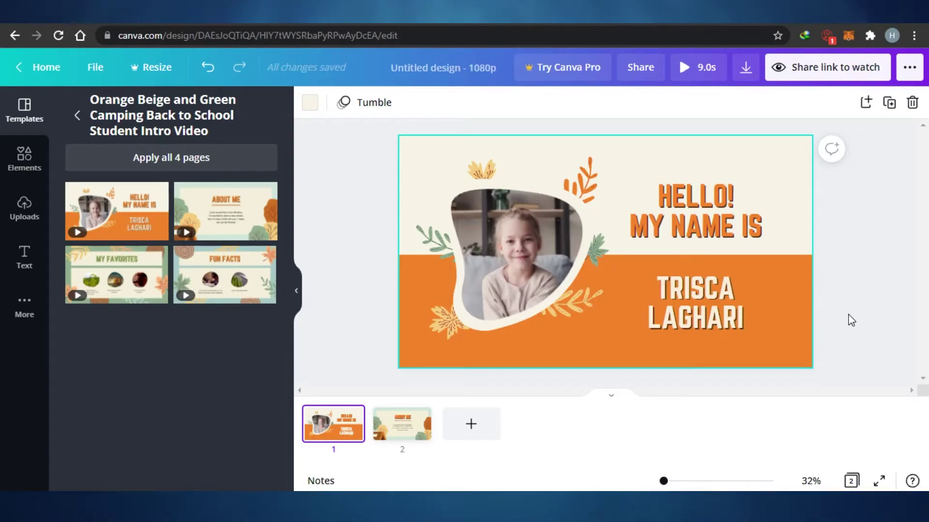
pyautogui.click(129, 287)
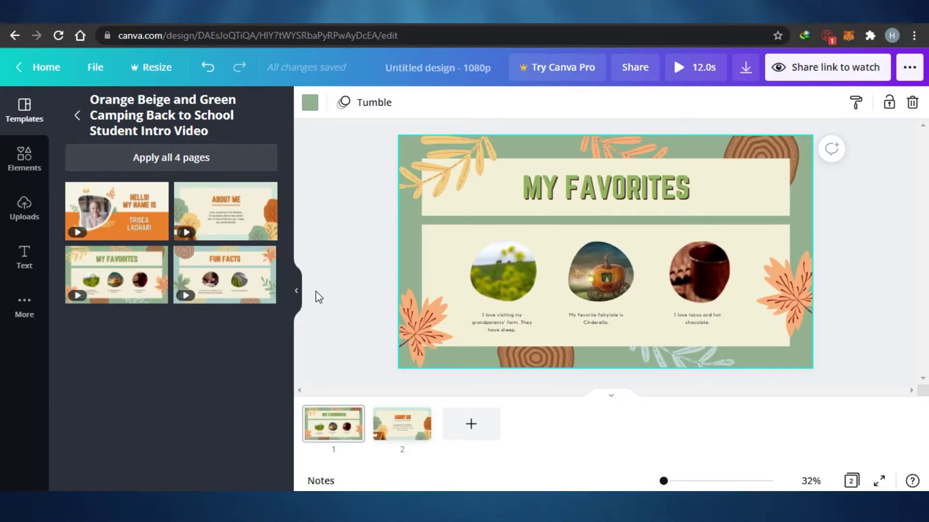
pyautogui.click(133, 209)
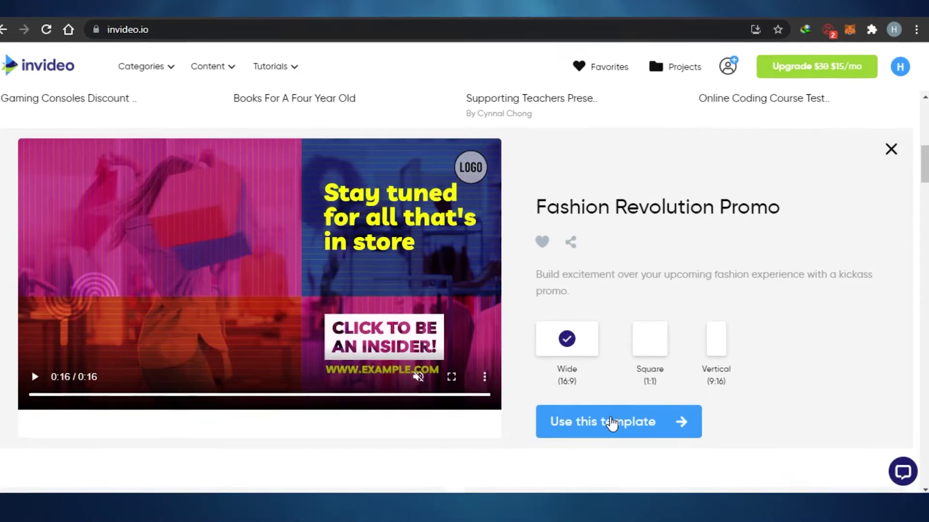
# Use the wide 16:9 Fashion Revolution Promo template in InVideo, and look through the layers of Scene 01 in the editor
pyautogui.click(613, 422)
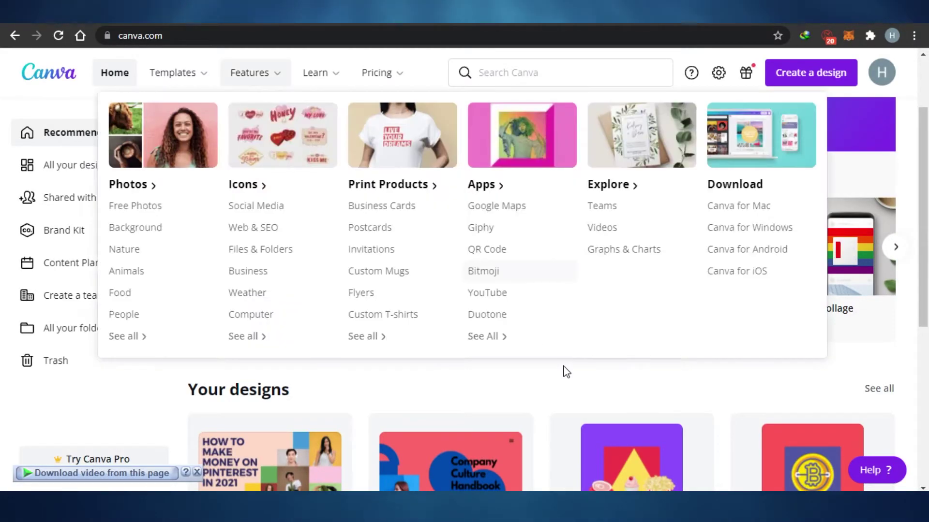
pyautogui.click(422, 23)
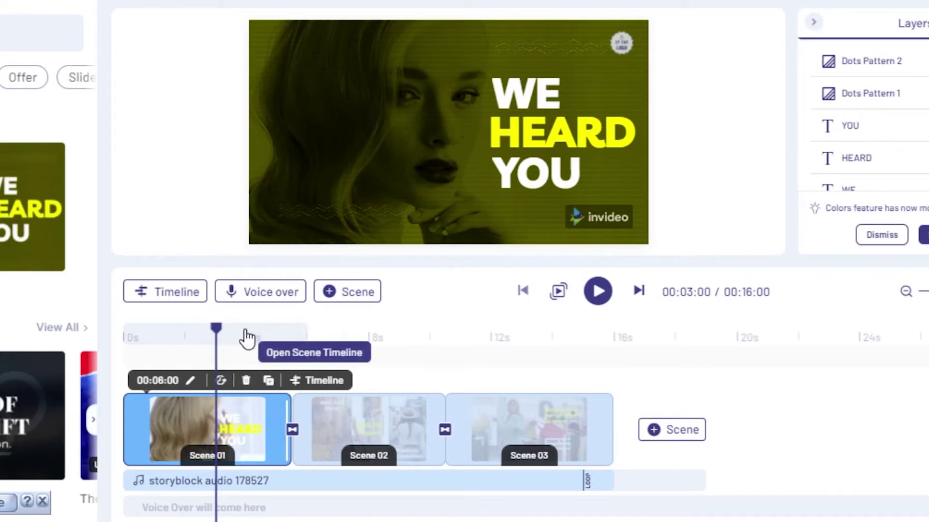
pyautogui.click(271, 302)
pyautogui.click(358, 304)
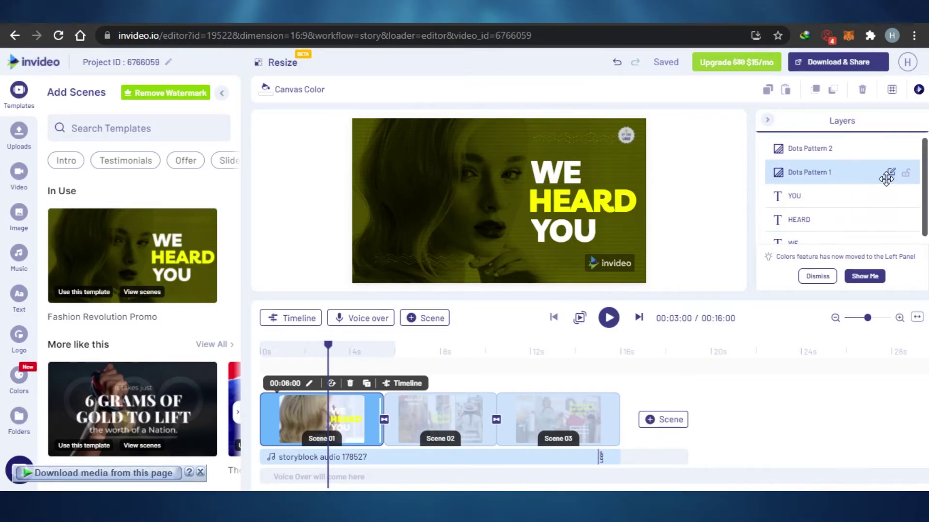
pyautogui.moveTo(924, 183); pyautogui.dragTo(924, 236)
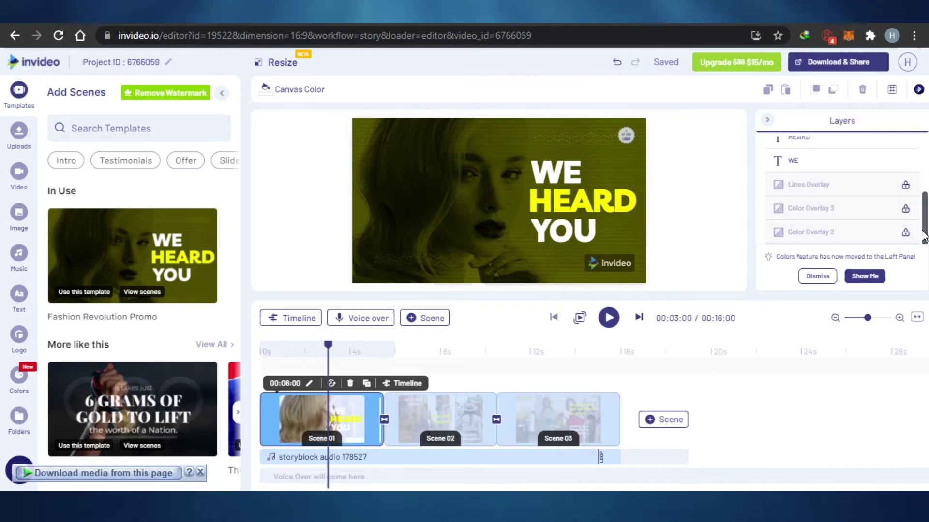
pyautogui.scroll(3, 822, 193)
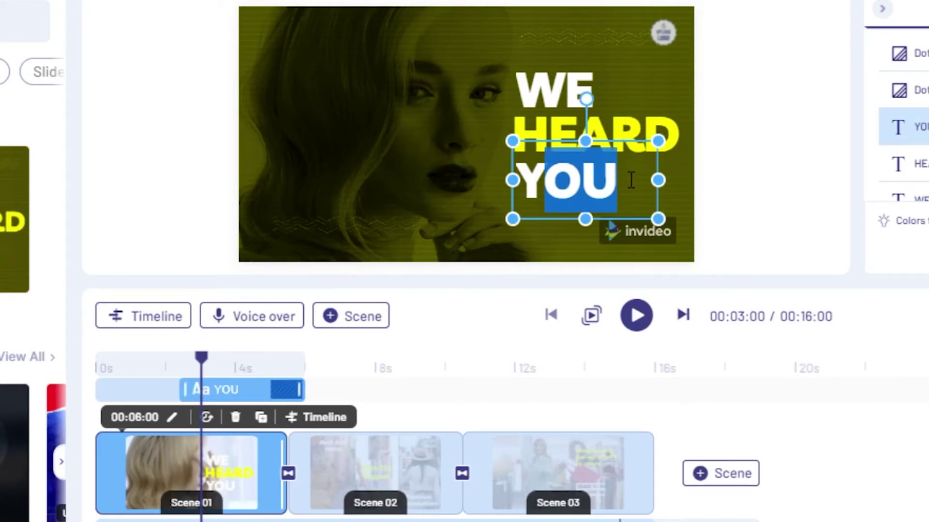
# Replace the YOU text in Scene 01 with "You" and open its fill colour setting
pyautogui.click(632, 180)
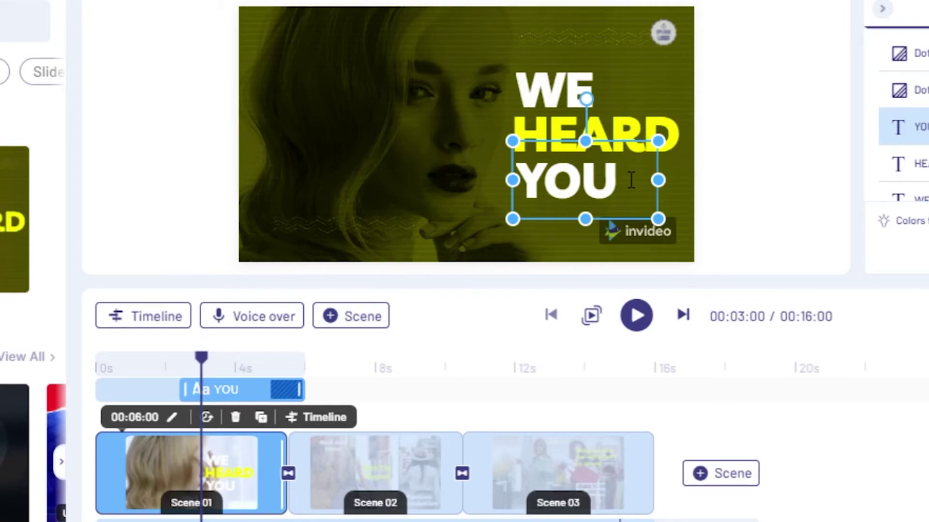
pyautogui.press('BackSpace')
pyautogui.press('BackSpace')
pyautogui.press('BackSpace')
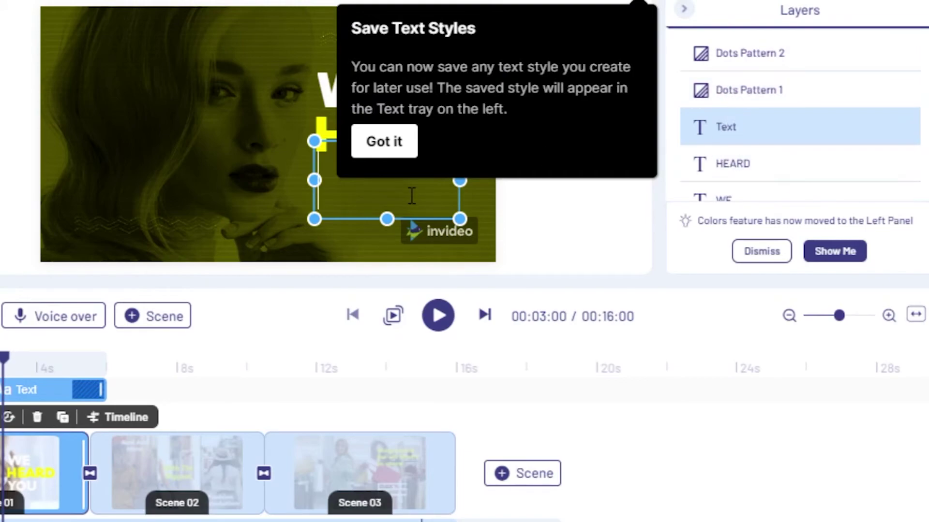
pyautogui.write('You')
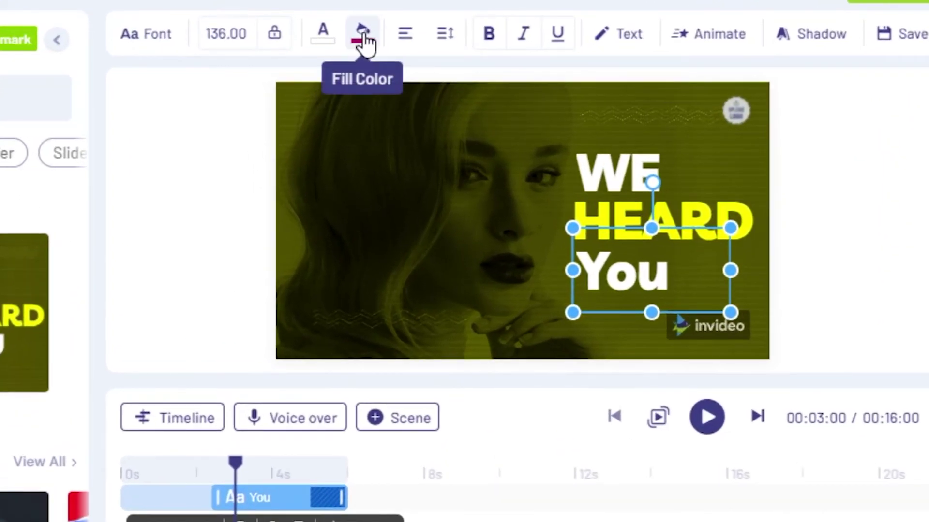
pyautogui.click(362, 38)
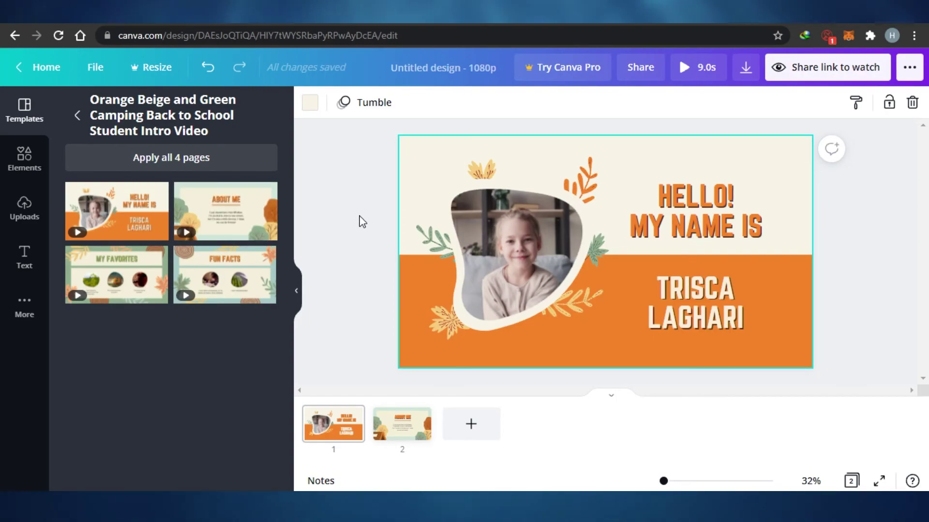
# Switch to Canva, hide the template list beside the design, and view the Learn resources on the home page
pyautogui.click(299, 293)
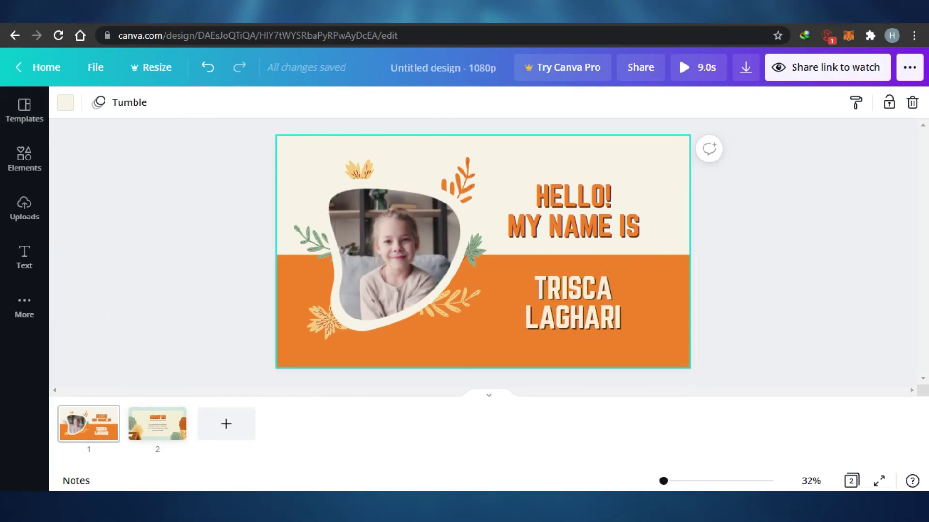
pyautogui.click(329, 12)
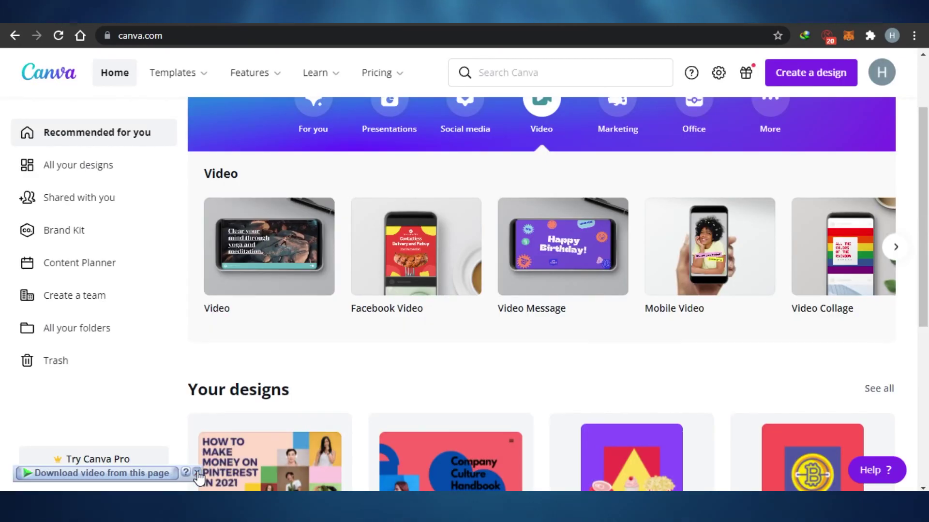
pyautogui.moveTo(924, 198); pyautogui.dragTo(927, 150)
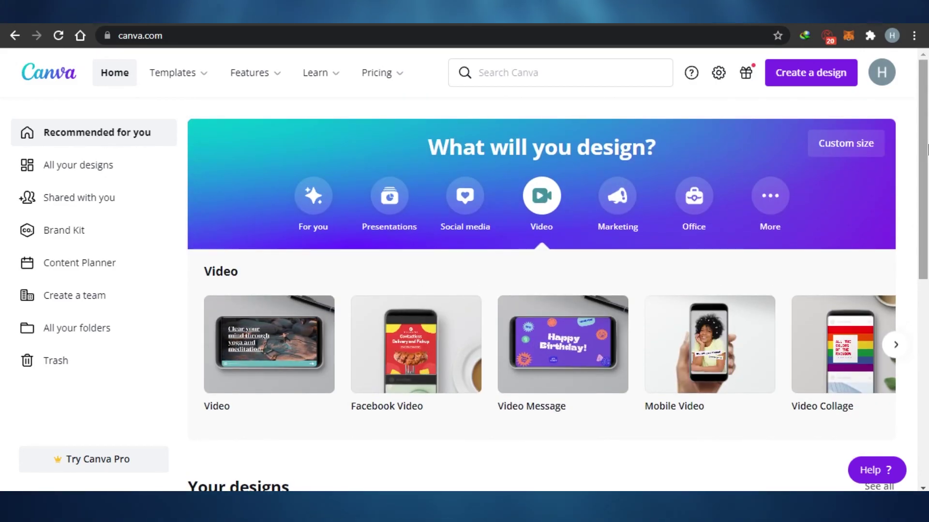
pyautogui.click(315, 73)
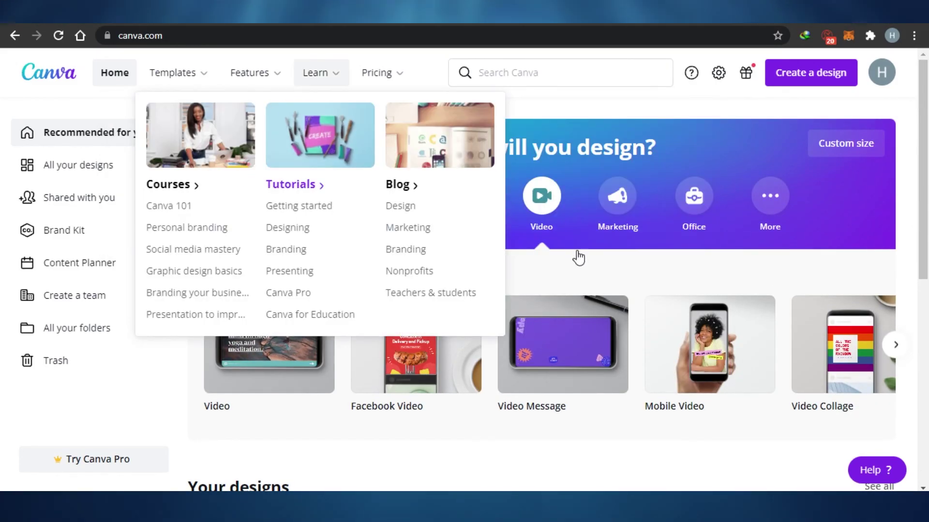